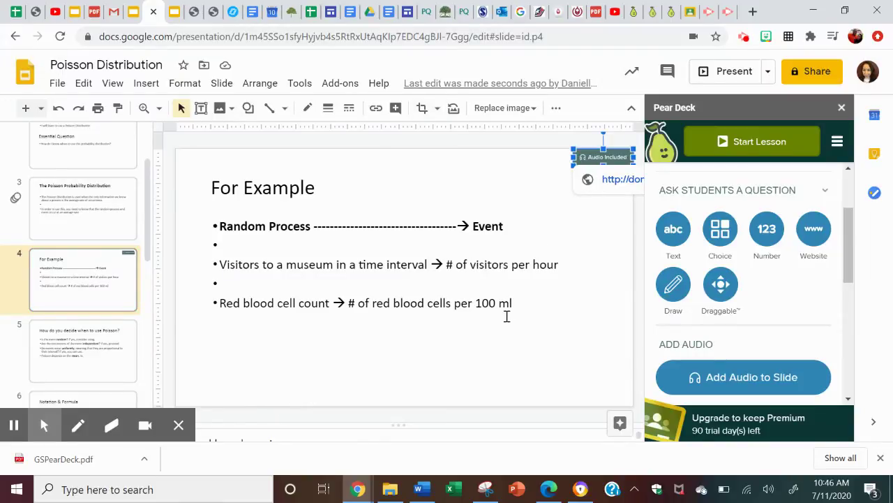
- On the Example #1 museum visitors slide, enlarge the text "Drag to where you might get messed up" to 23 pt
left_click(98, 349)
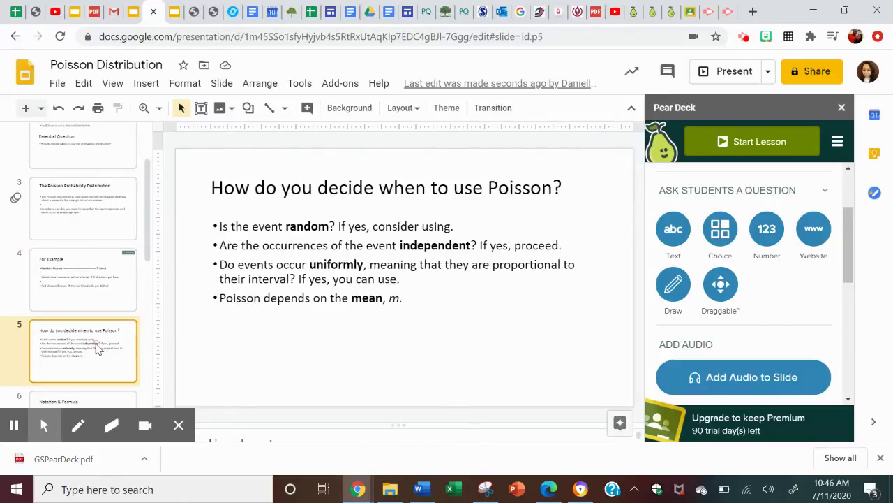
scroll(98, 349, "down", 2)
scroll(98, 349, "down", 2)
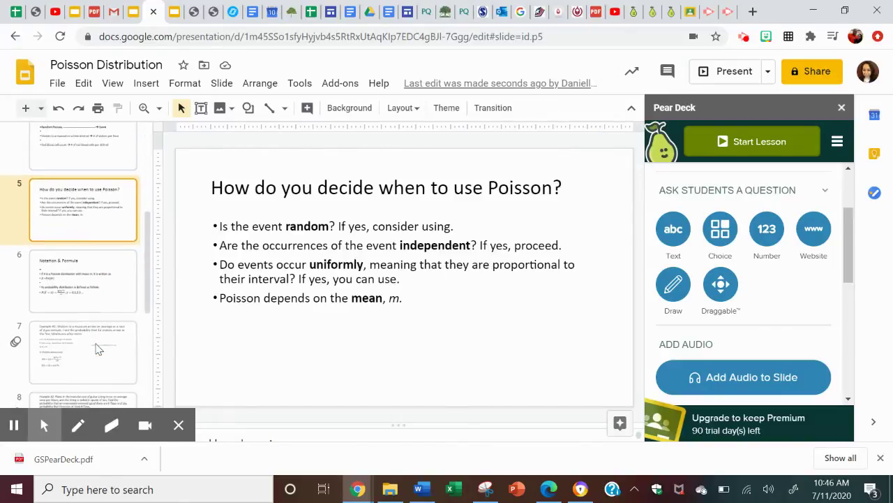
scroll(96, 296, "down", 3)
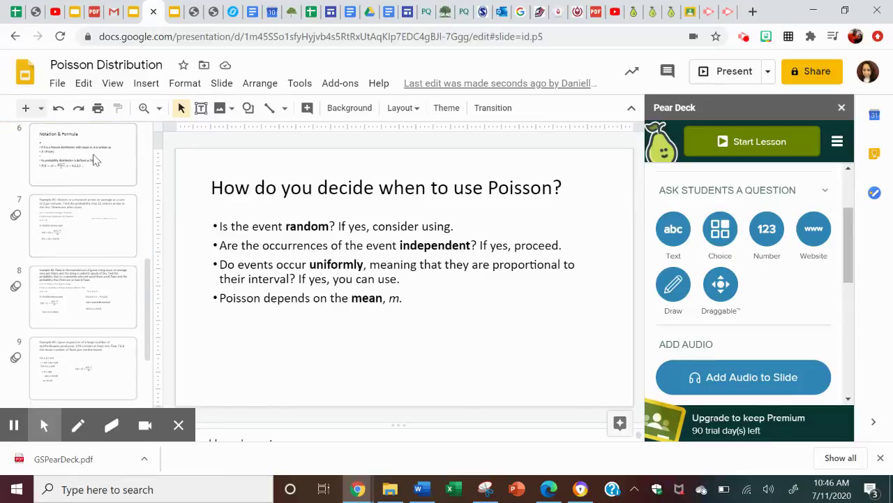
scroll(91, 232, "up", 1)
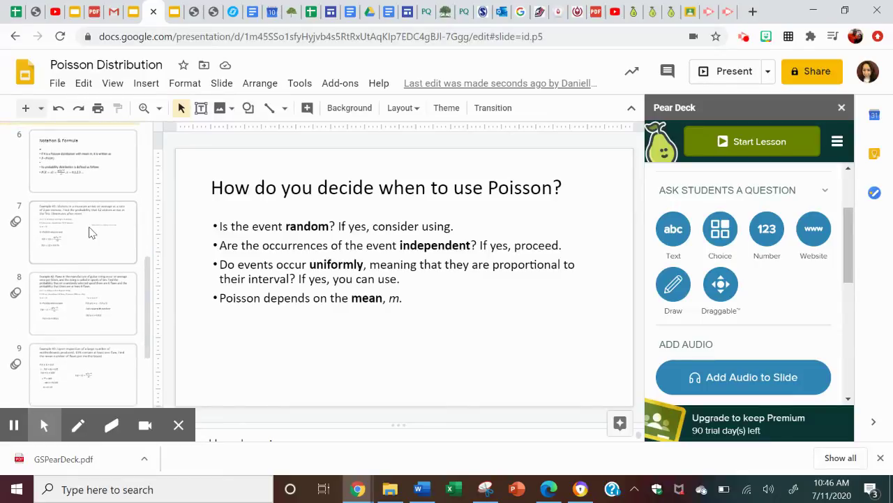
left_click(91, 233)
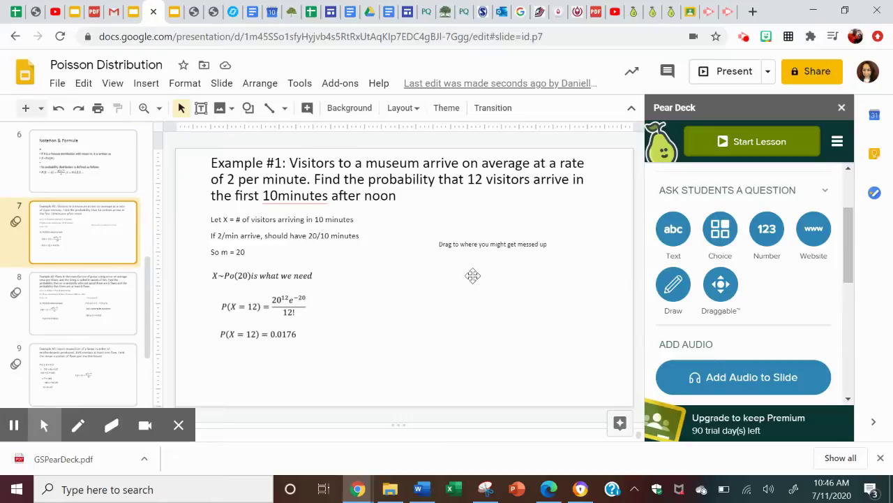
left_click(535, 243)
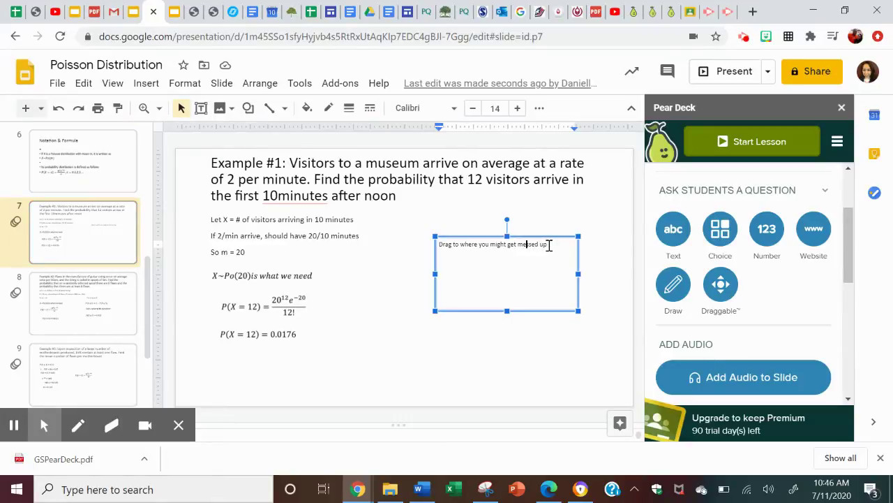
left_click_drag(552, 248, 439, 244)
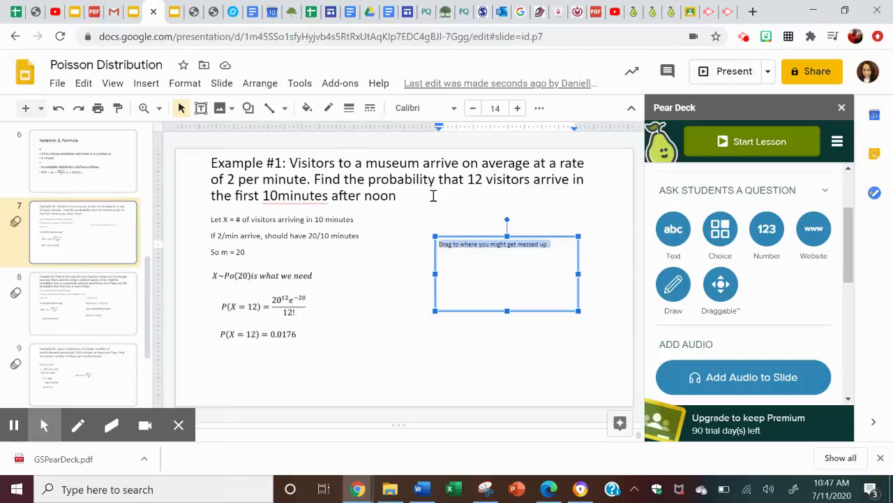
left_click(518, 109)
left_click(518, 109)
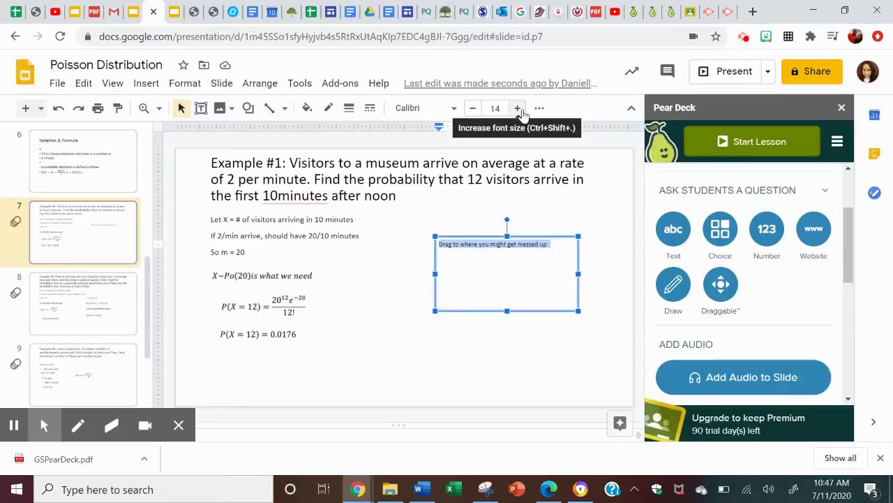
left_click(520, 111)
left_click(519, 110)
left_click(518, 110)
left_click(519, 110)
left_click(519, 110)
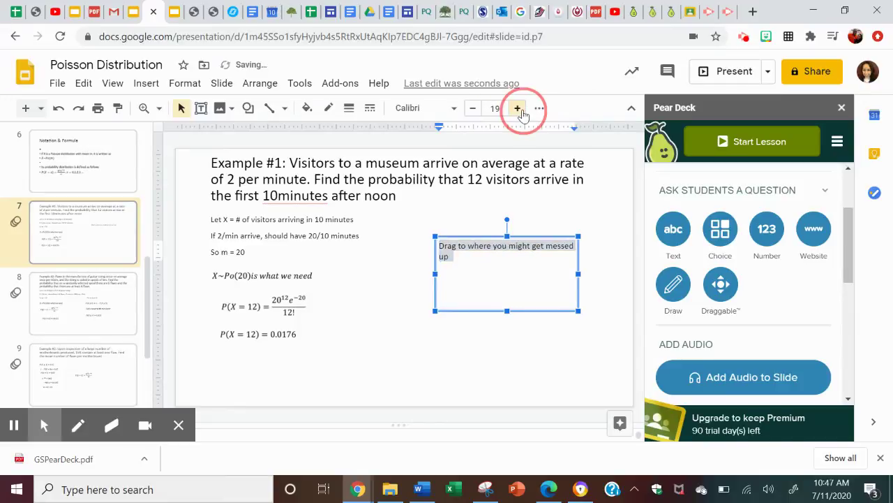
left_click(520, 111)
left_click(518, 109)
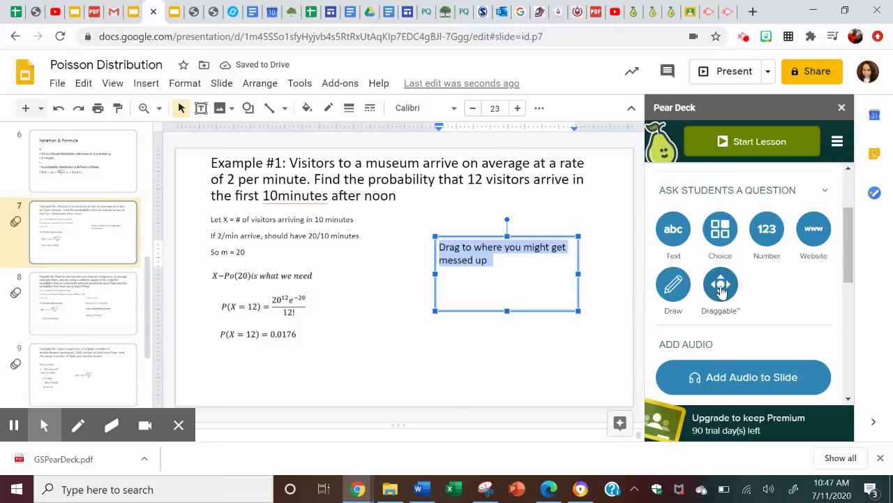
- Add a Draggable question to the Example #1 slide using a red Thumbs Down icon as the draggable item
left_click(721, 290)
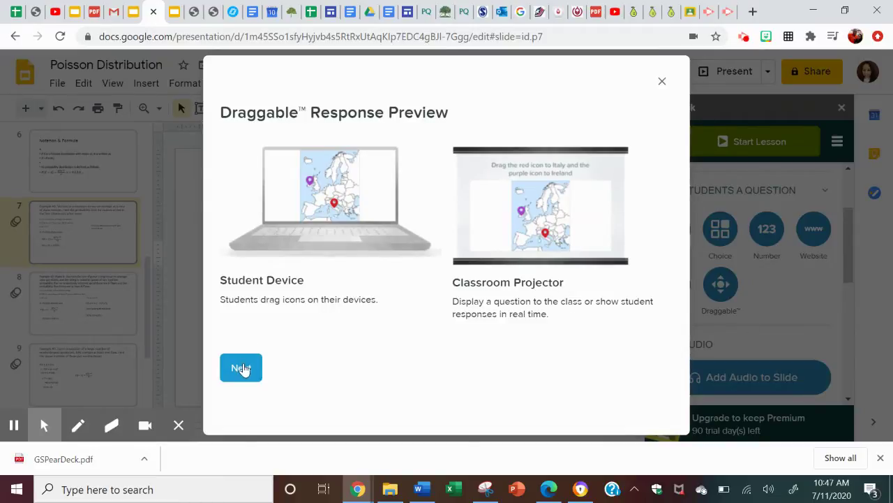
left_click(241, 366)
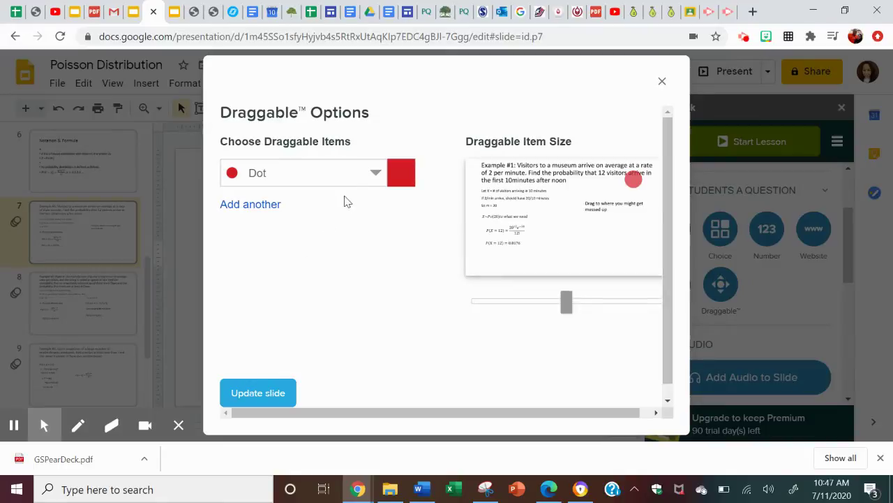
left_click(378, 175)
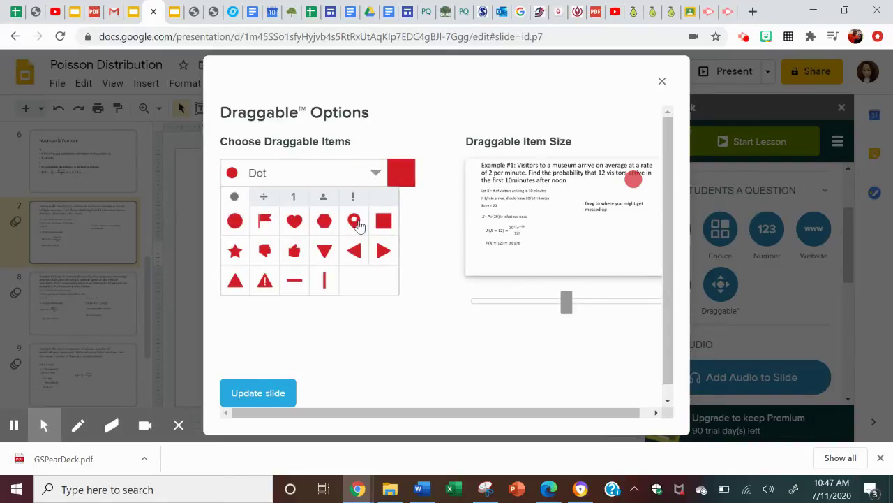
left_click(265, 254)
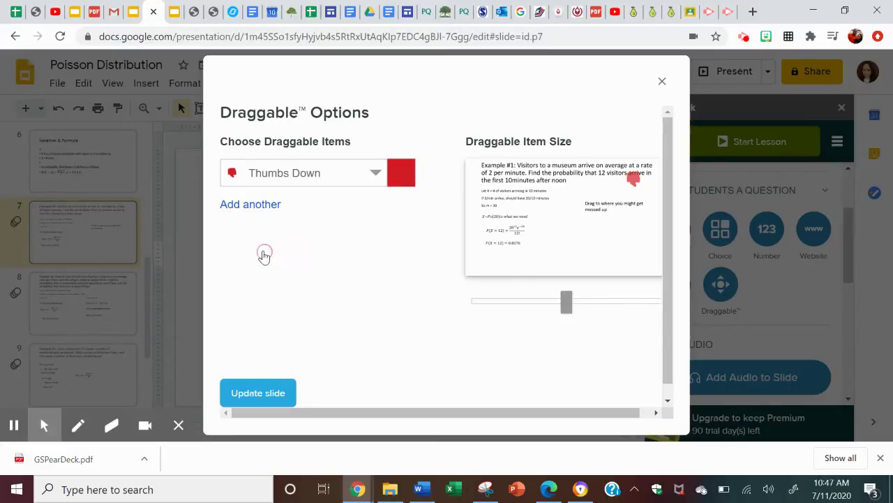
left_click(261, 394)
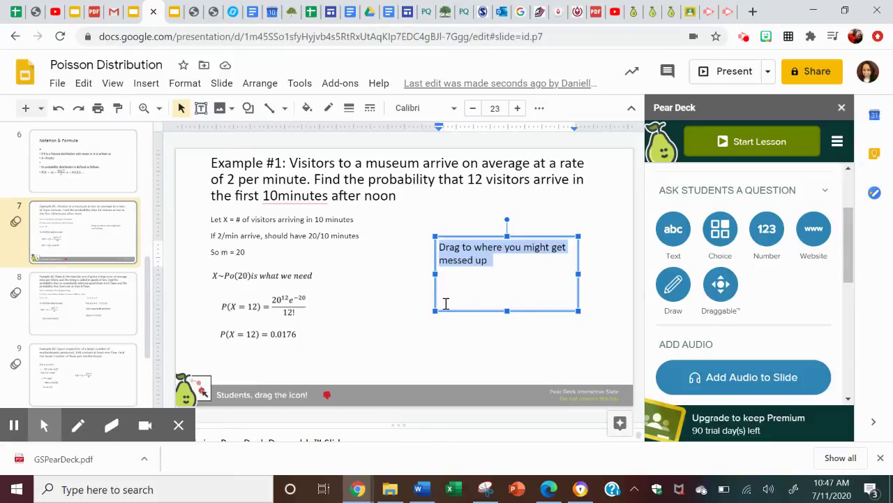
- Add a question mark to the end of slide 11's title, "How do I feel after this lesson"
scroll(70, 339, "down", 3)
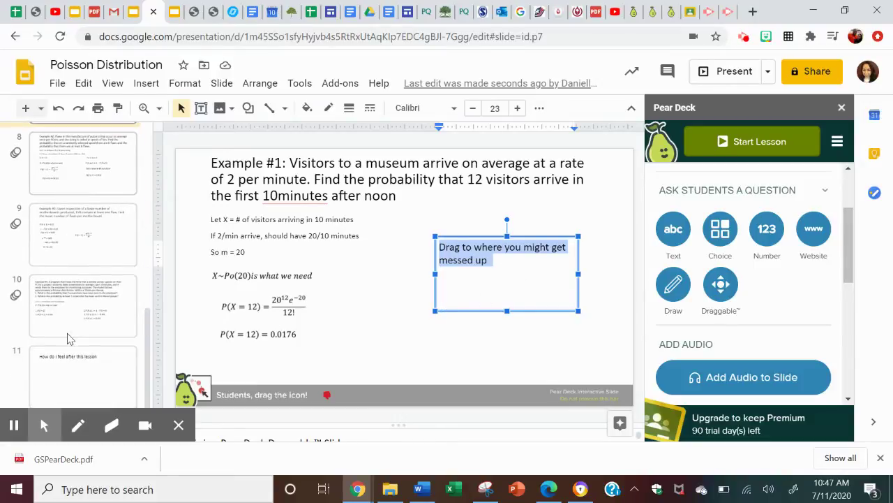
left_click(78, 376)
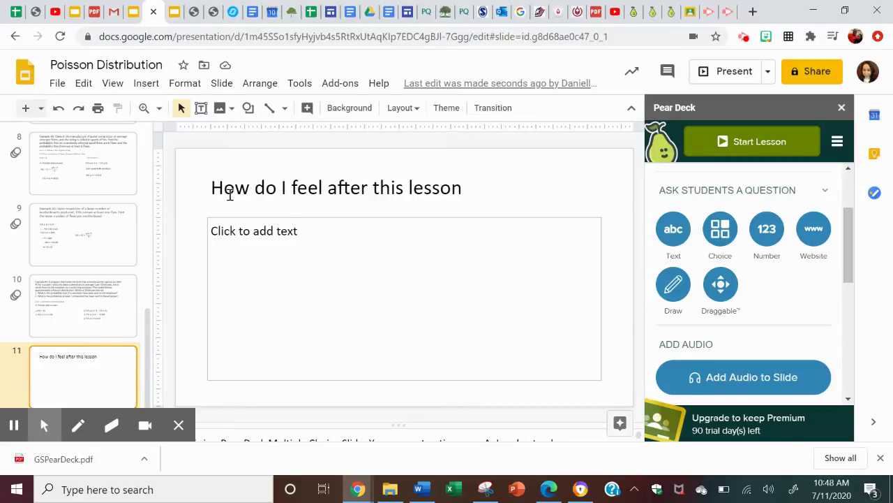
left_click(460, 188)
type("?")
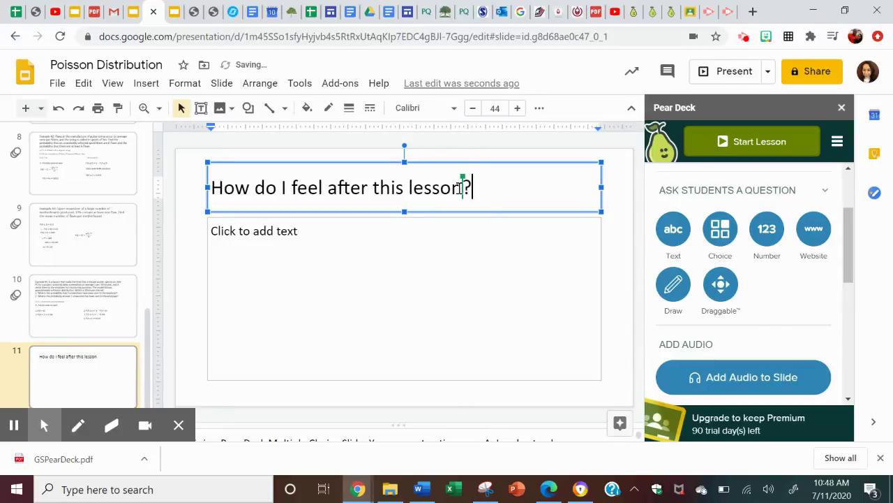
- Add a multiple-choice question to slide 11 with choices "I understand perfectly", "I have some questions" and "I do not understand anything"
left_click(721, 235)
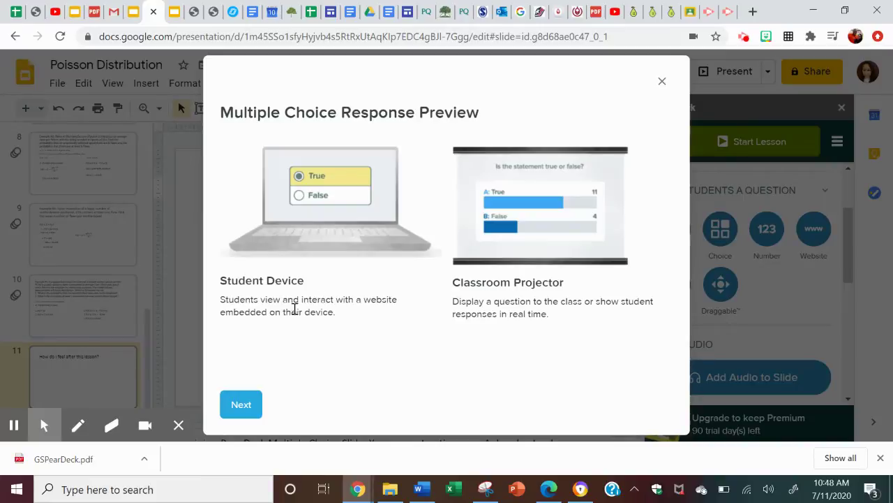
left_click(243, 403)
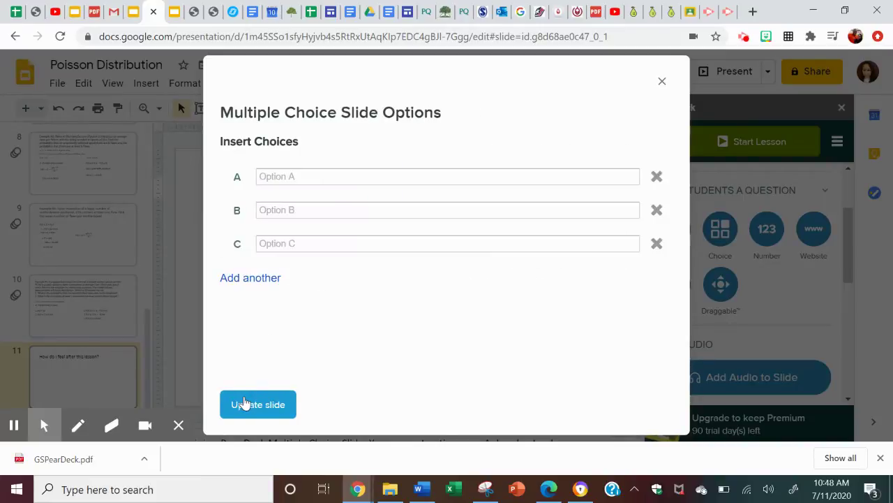
left_click(277, 174)
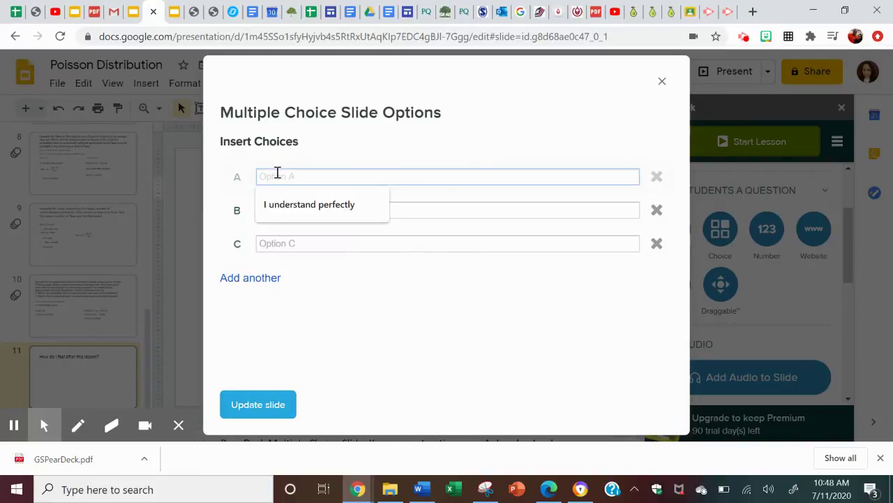
left_click(295, 205)
left_click(296, 209)
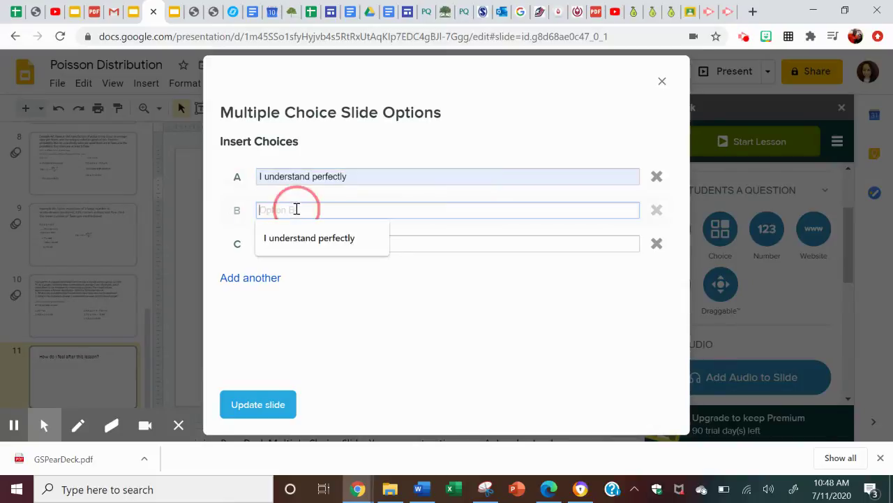
left_click(340, 208)
type("I have some q")
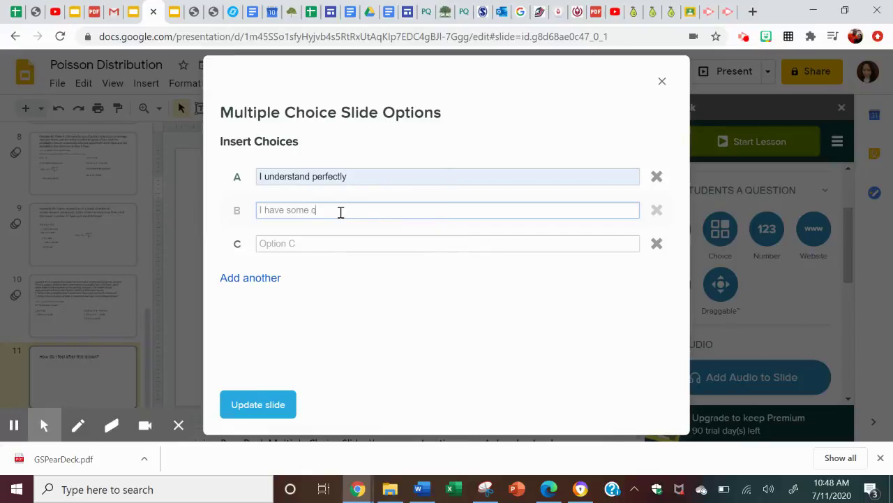
type("uestions")
left_click(326, 242)
type("I")
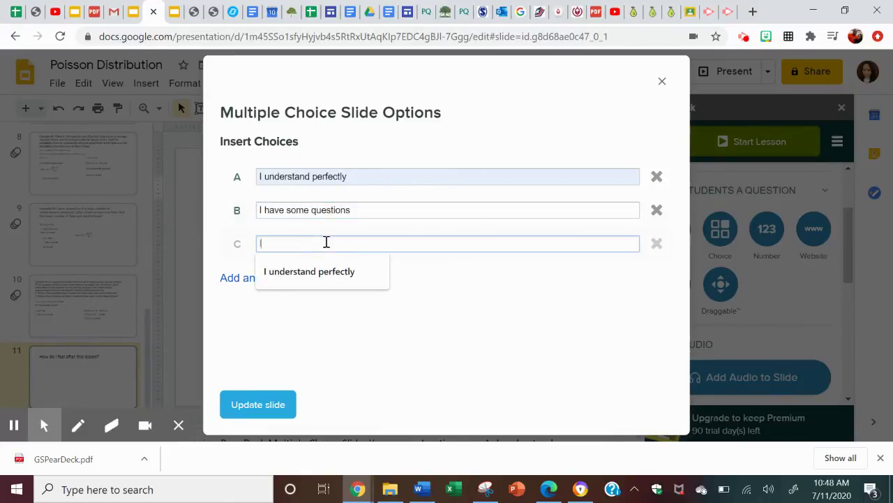
type(" do not underst")
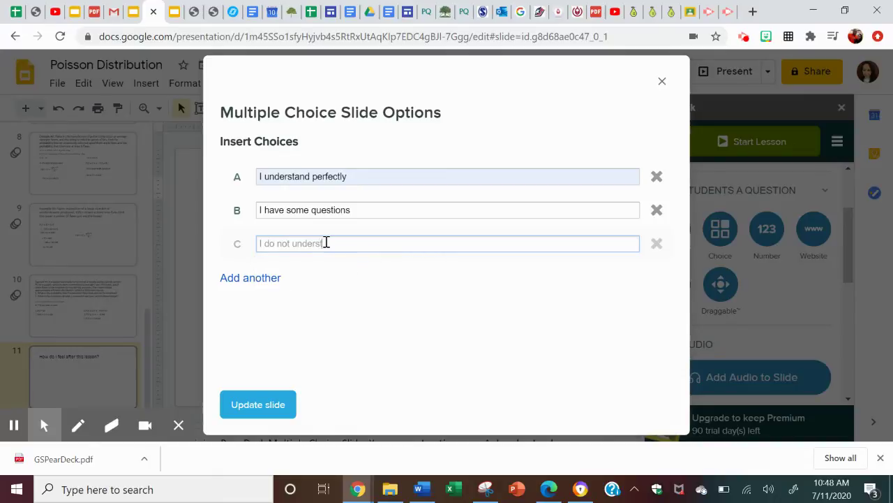
type("and anything")
left_click(258, 404)
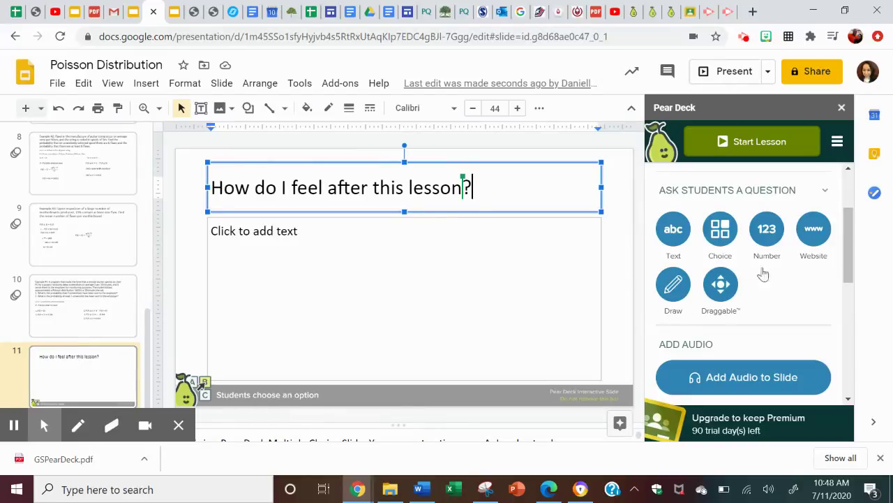
- Start the Pear Deck lesson as a Student-Paced Activity and dismiss the Teacher Dashboard welcome message
scroll(782, 265, "down", 1)
scroll(781, 262, "up", 1)
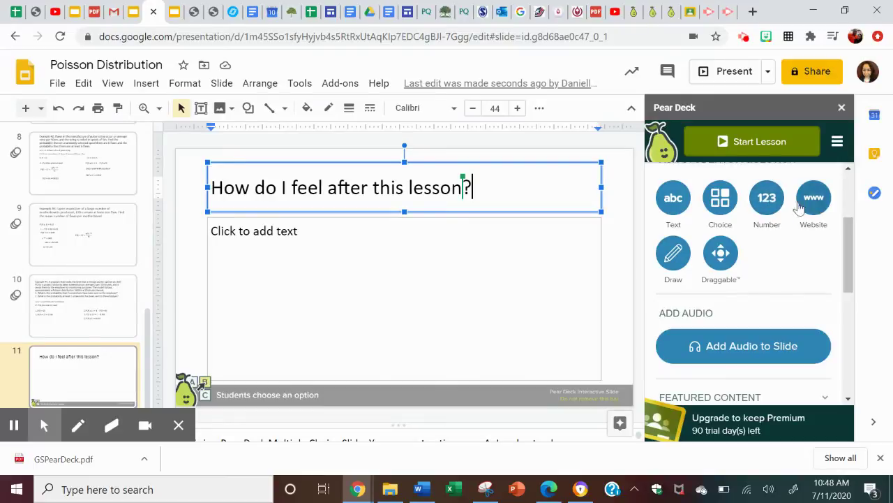
scroll(773, 277, "down", 2)
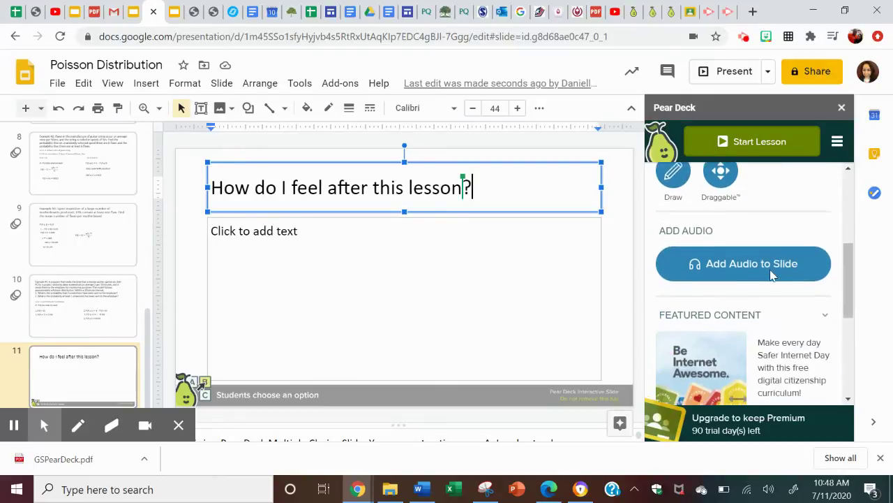
scroll(772, 276, "up", 4)
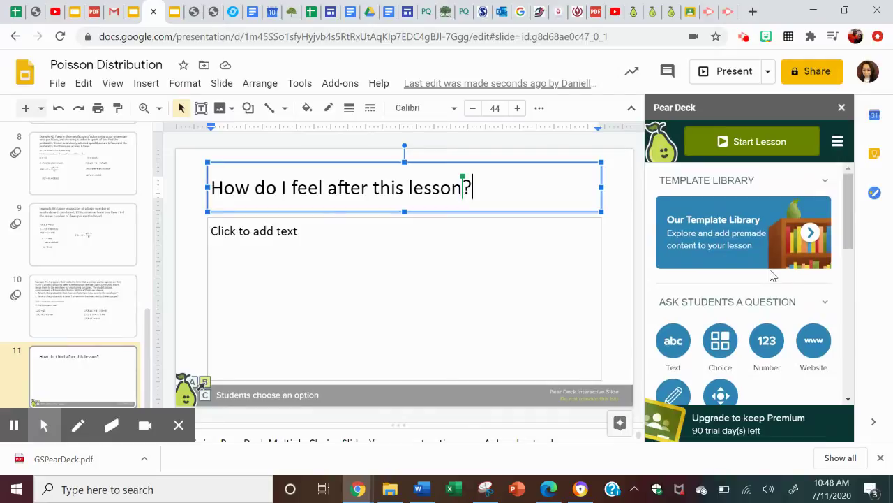
left_click(775, 150)
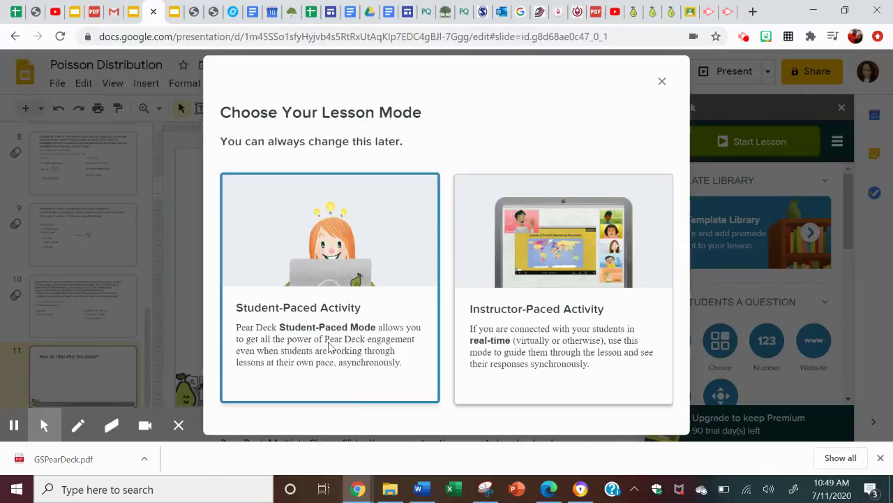
left_click(330, 347)
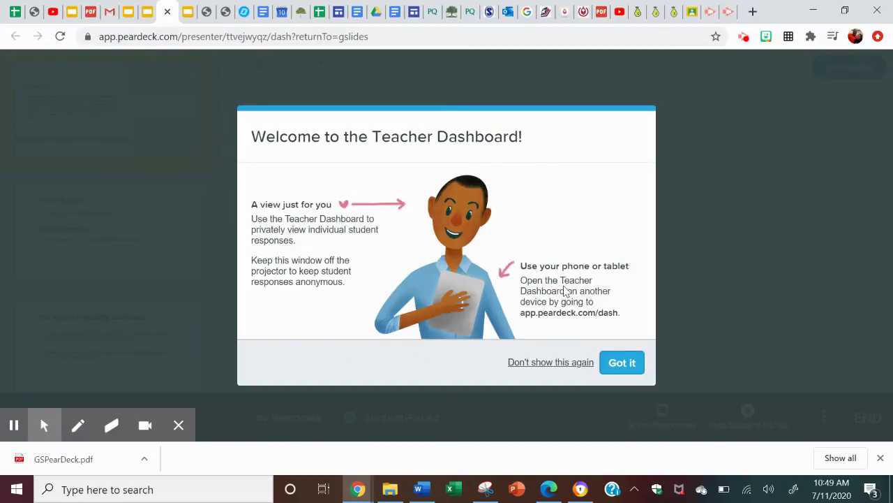
left_click(622, 364)
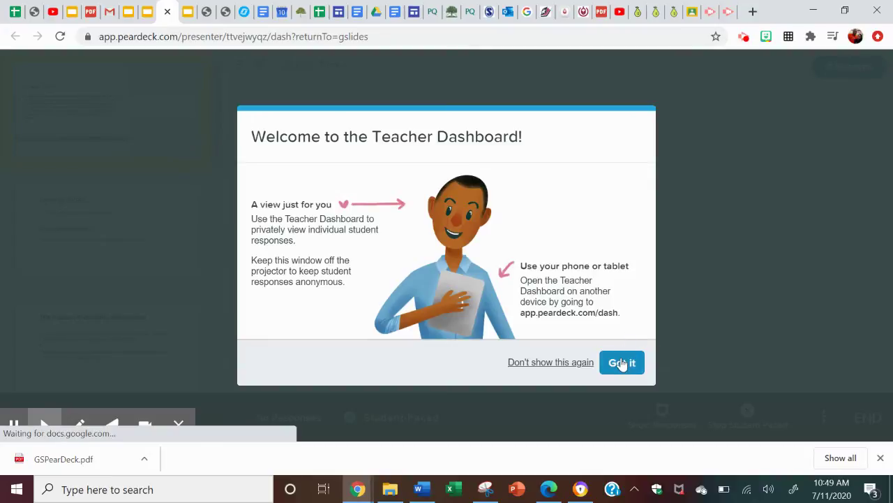
left_click(622, 363)
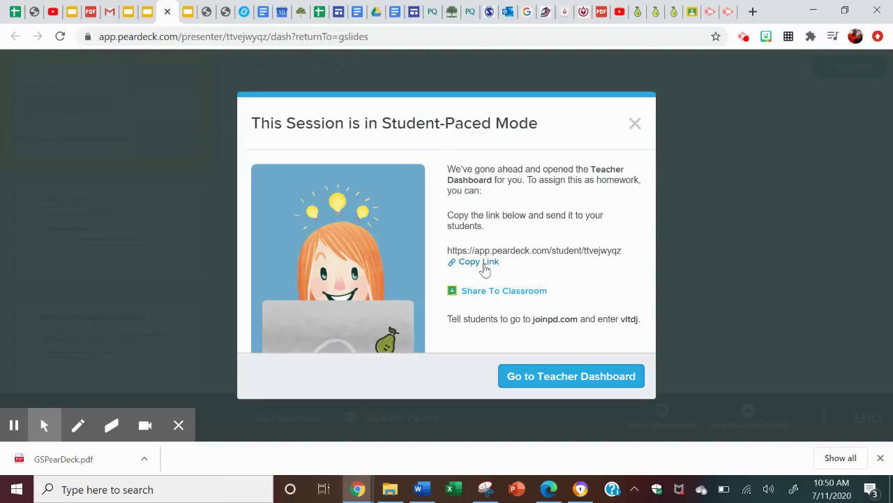
- Copy the student session link, start sharing the session to Google Classroom, and switch to the school account
left_click(485, 271)
left_click(493, 291)
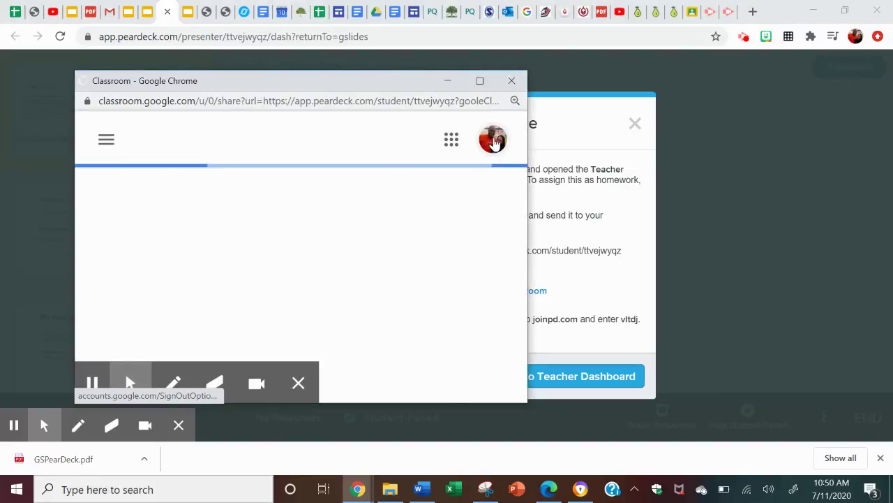
left_click(493, 142)
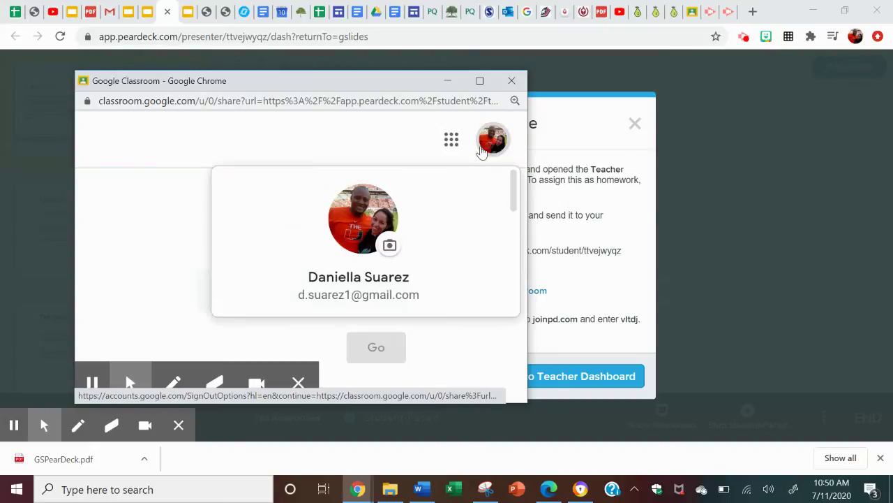
scroll(409, 255, "down", 5)
scroll(409, 256, "up", 3)
left_click(419, 238)
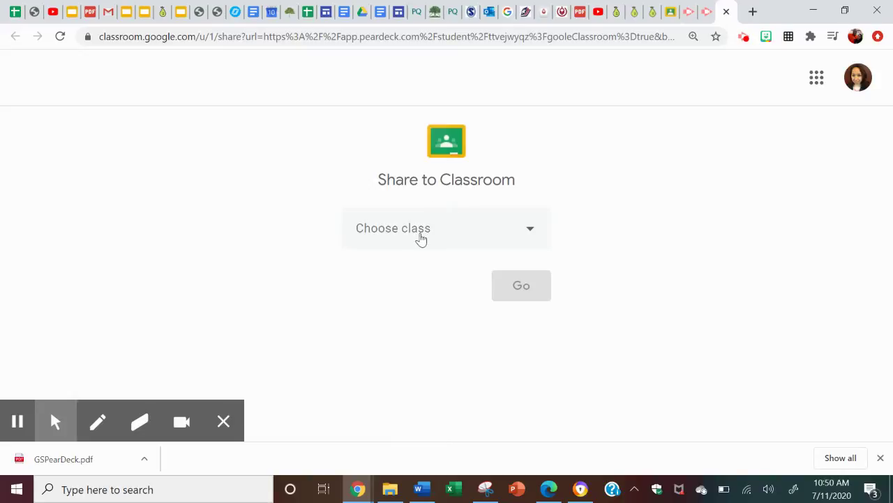
- Share the session to the Period 4 IB Math class with the Create assignment action
left_click(422, 238)
left_click(436, 197)
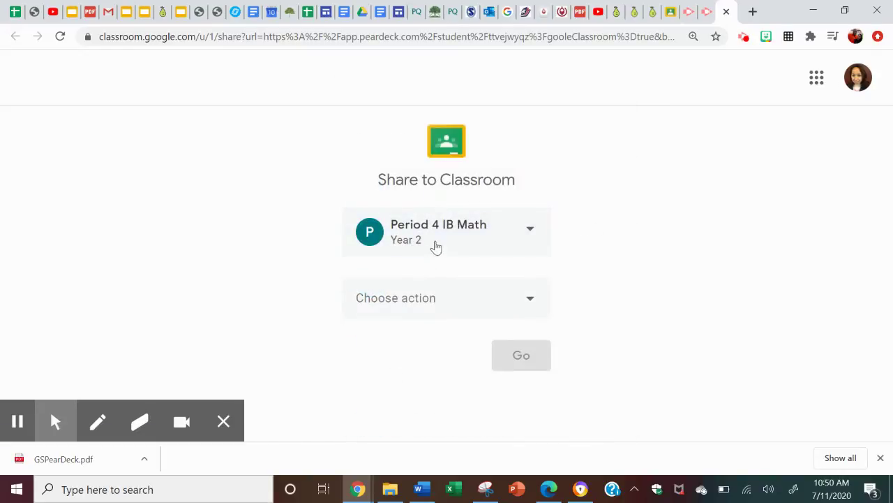
left_click(434, 302)
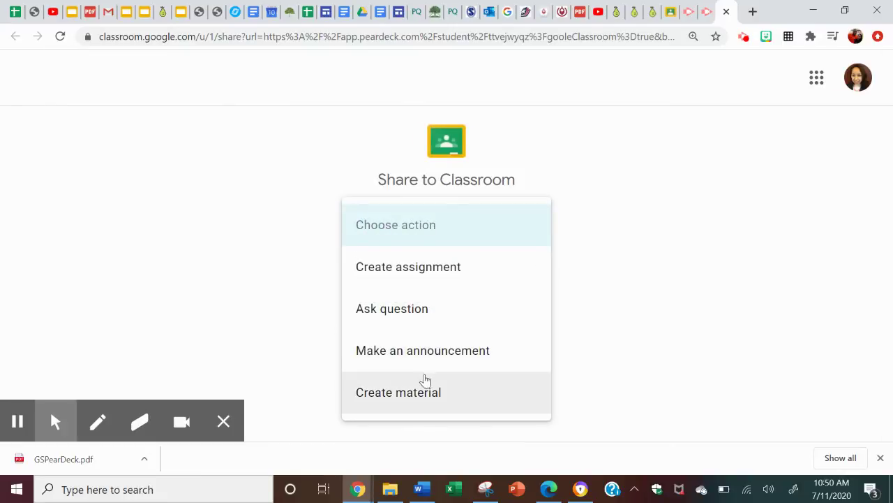
left_click(435, 271)
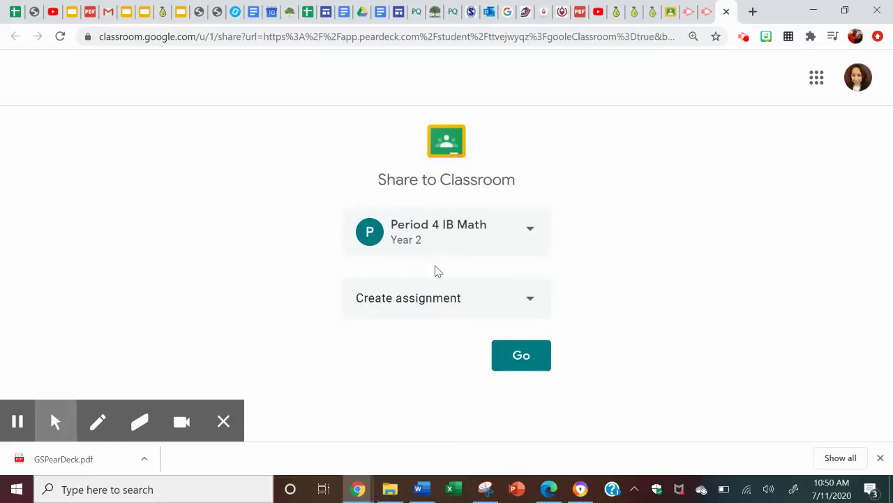
left_click(521, 354)
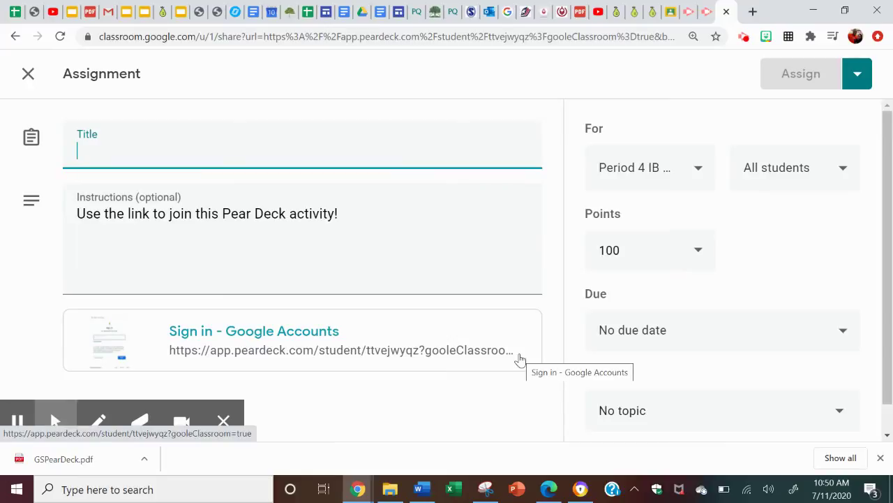
- Title the assignment "Poisson Distribution Lesson - HW" and file it under the topic "Unit 4: Probability Distributions"
type("Poisson")
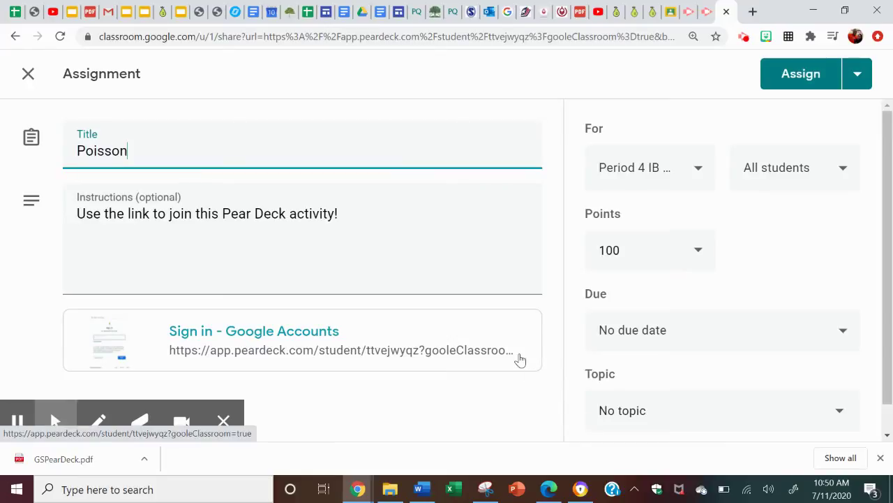
type(" Distribution L")
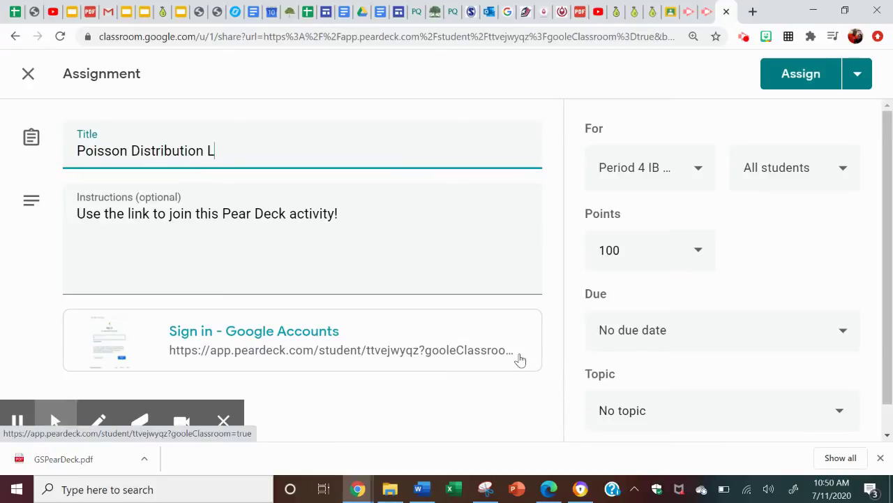
type("esson - HW")
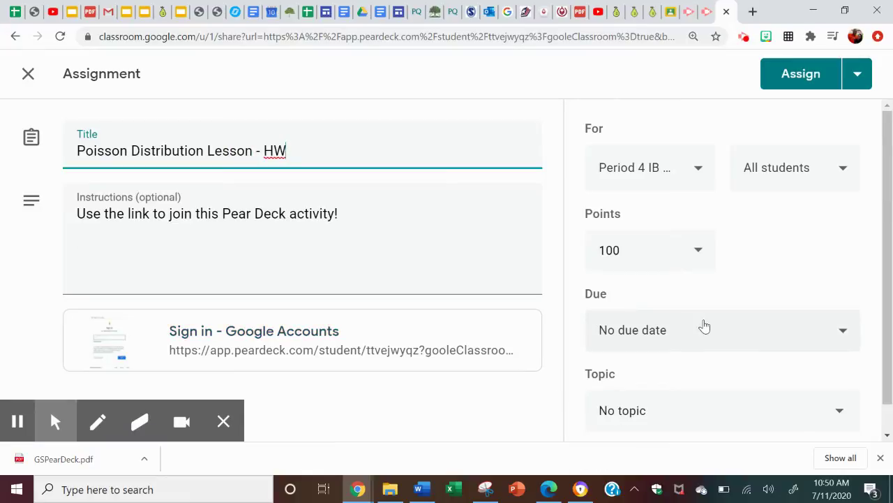
scroll(703, 325, "down", 1)
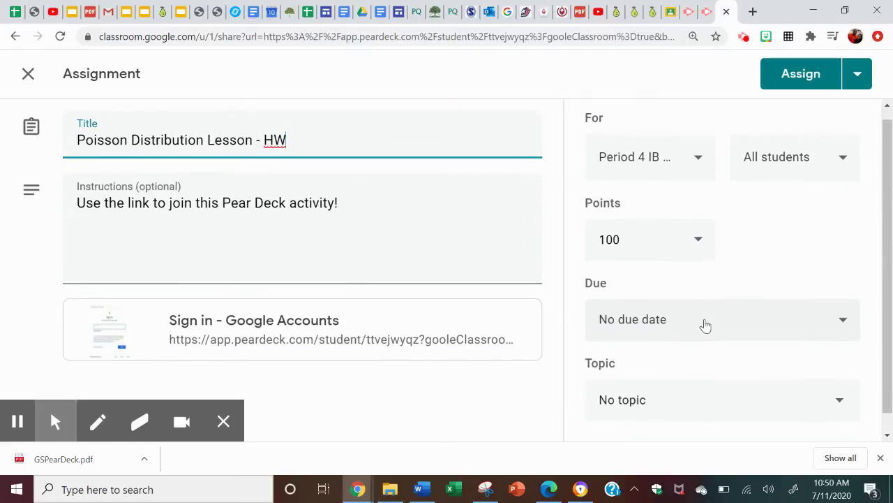
left_click(698, 406)
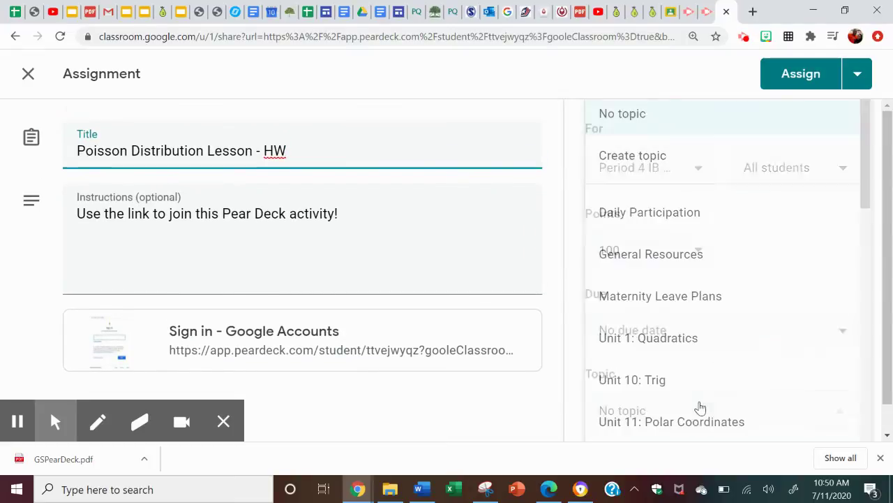
scroll(701, 337, "down", 5)
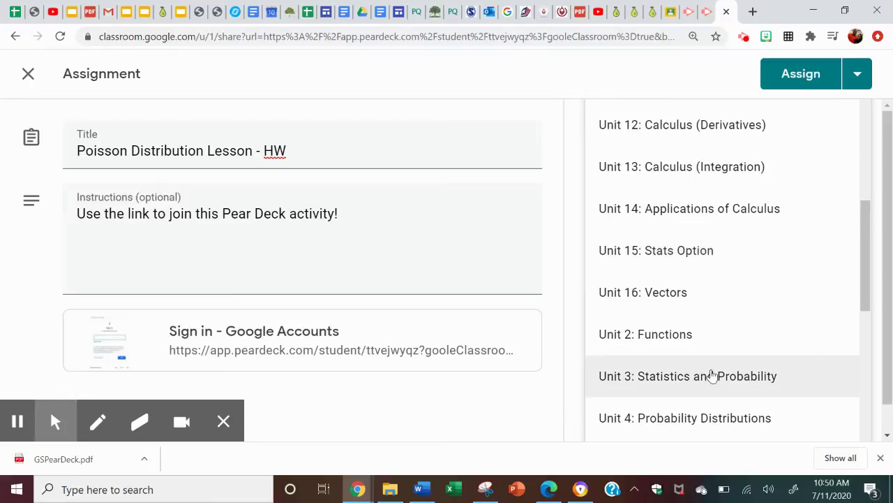
left_click(718, 420)
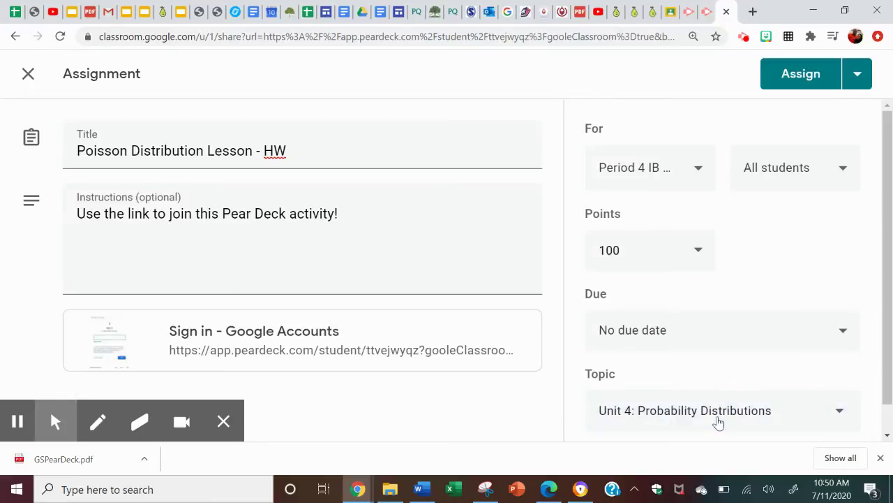
- Set the assignment's due date to Jul 14, 2020 and assign it to the class
left_click(710, 339)
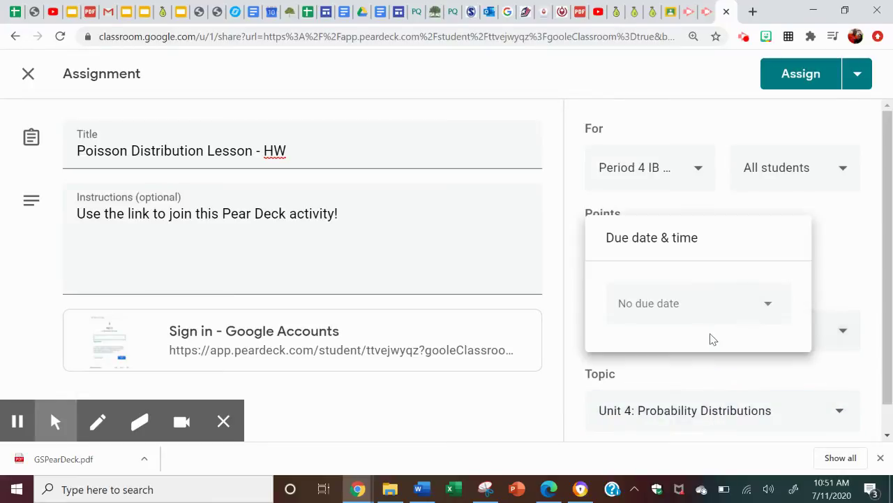
left_click(708, 315)
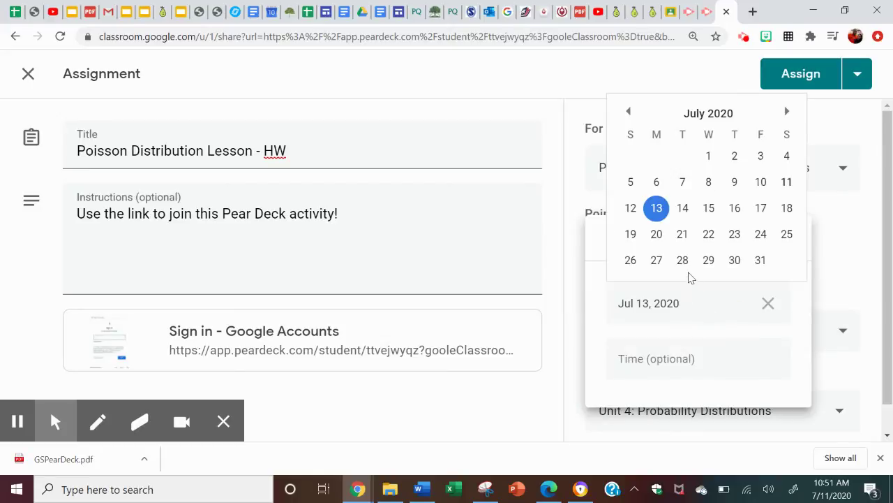
left_click(681, 214)
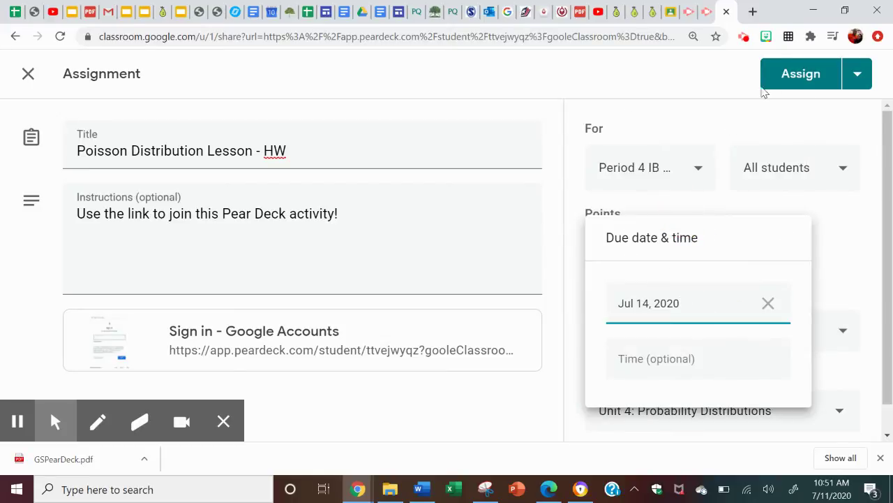
left_click(791, 72)
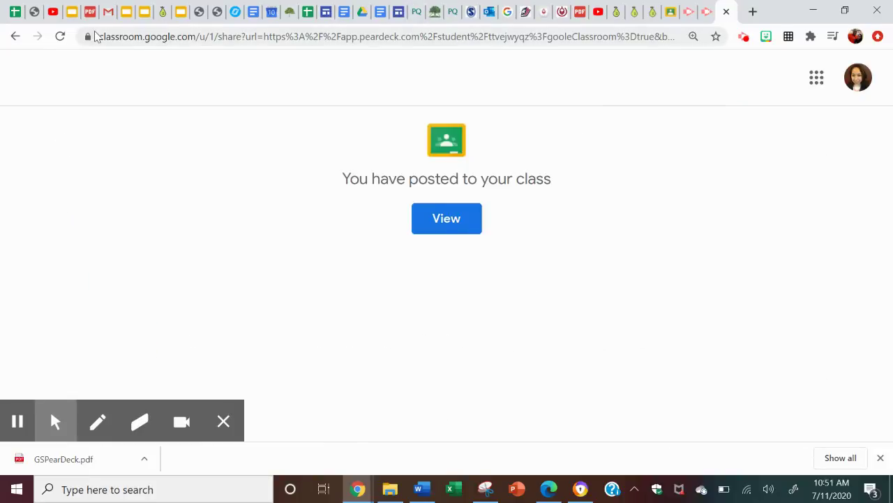
- Open an incognito window and load the copied Pear Deck student link, app.peardeck.com/student/ttvejwyqz
left_click(128, 20)
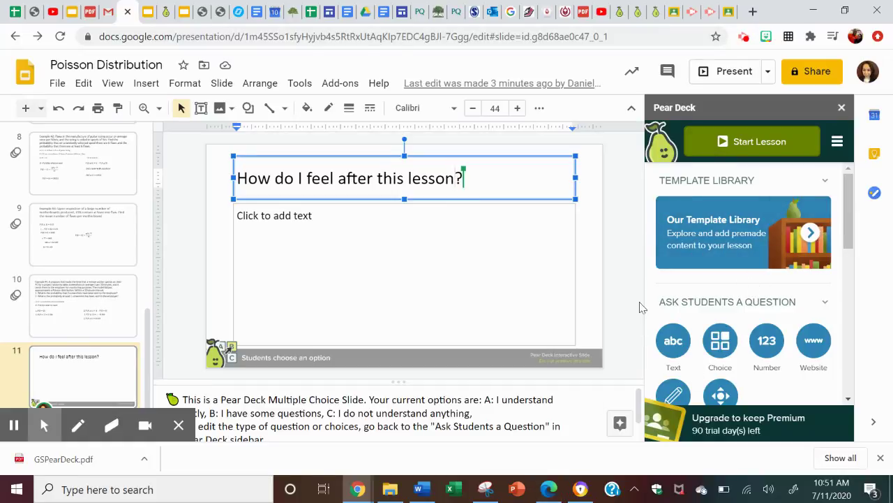
left_click(877, 36)
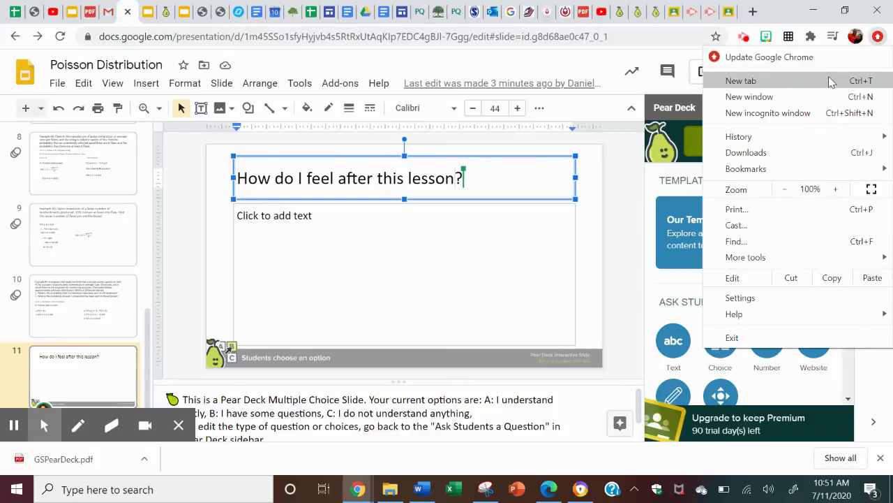
left_click(828, 112)
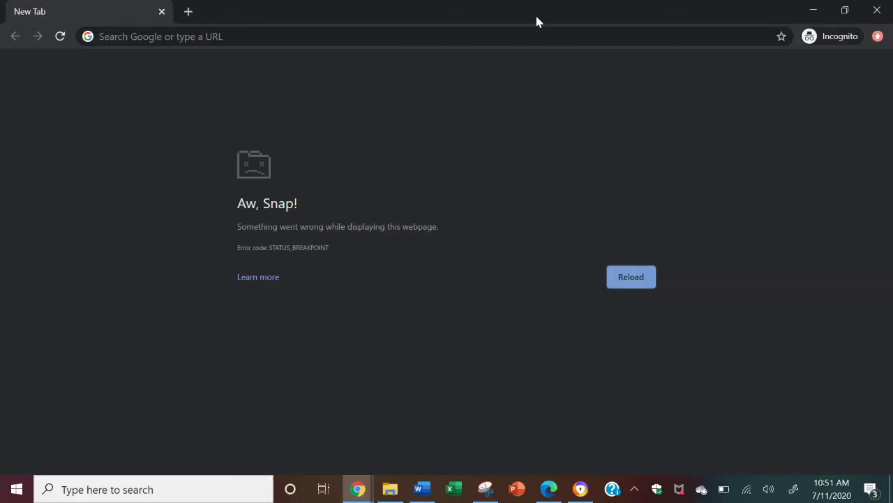
left_click(500, 35)
type("https://app.peardeck.com/student/ttvejwyqz")
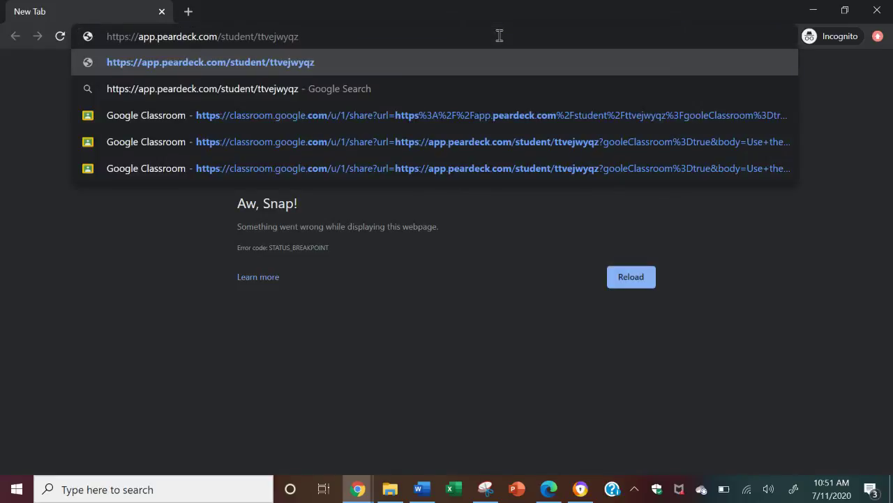
key("Return")
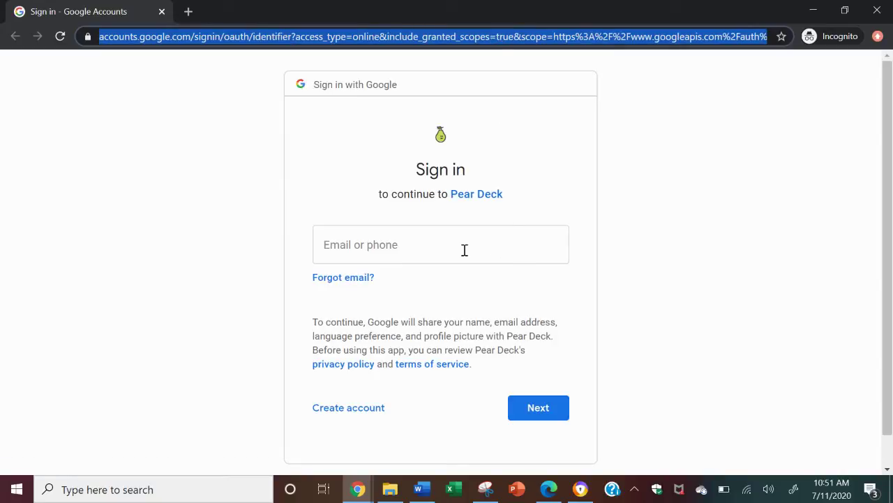
- Sign in to Pear Deck with the personal Google account, entering its e-mail and password
left_click(464, 250)
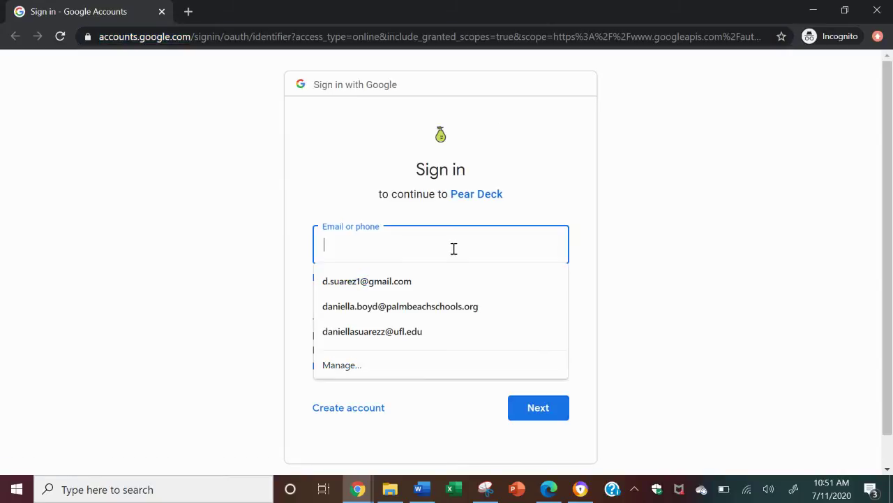
left_click(426, 290)
left_click(532, 410)
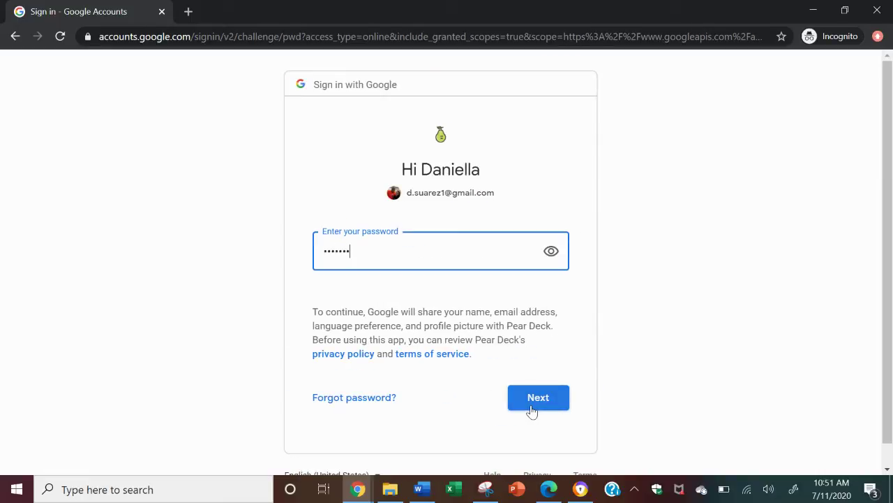
left_click(532, 410)
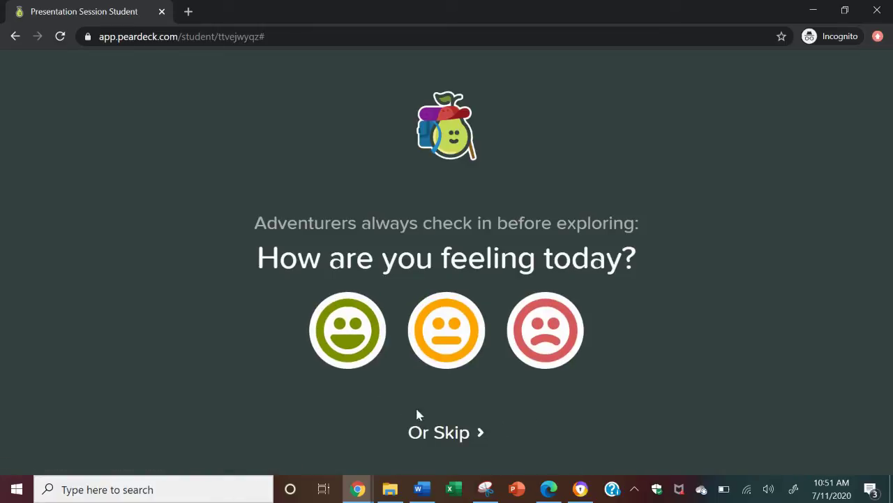
- Choose the neutral face at the feelings check-in and answer the Do Now question with 0.748
left_click(445, 346)
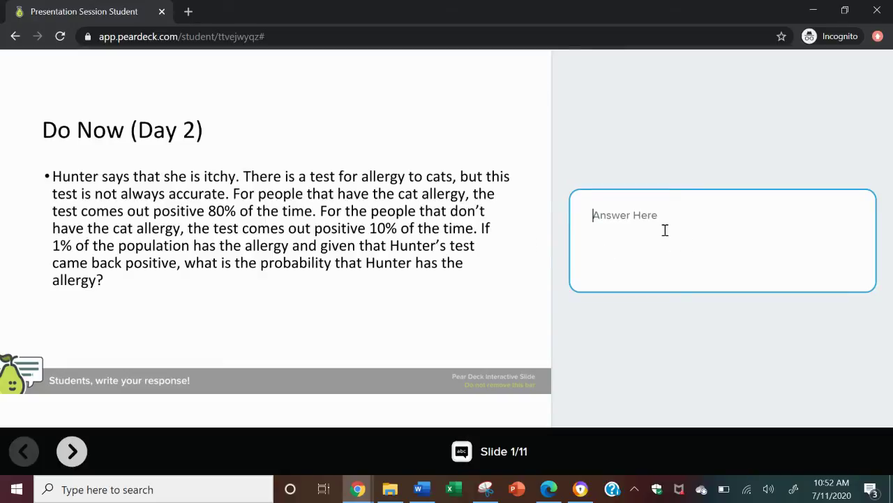
type("0.748")
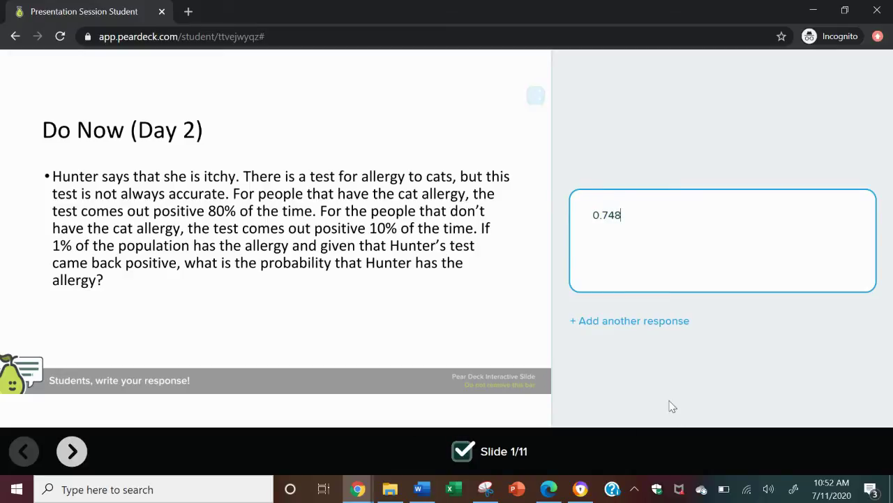
left_click(73, 452)
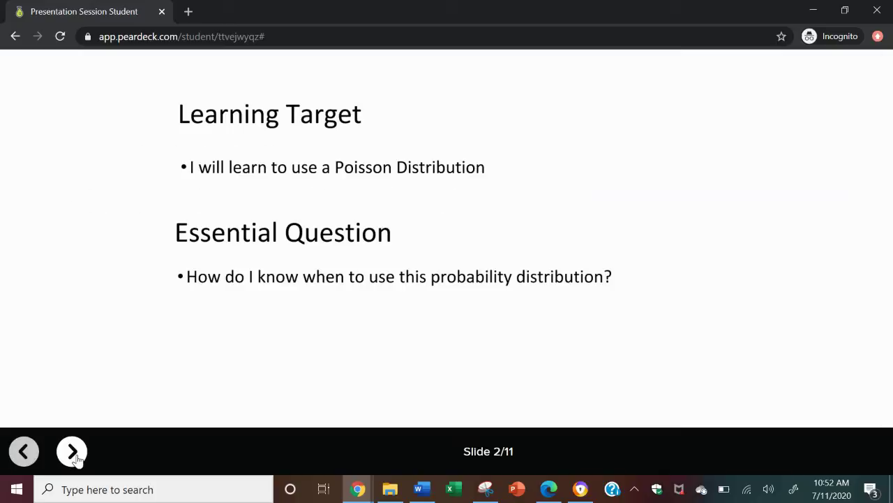
- Advance to slide 4, "For Example", lower the computer's volume to 2 and try the slide's Audio Included label
left_click(72, 452)
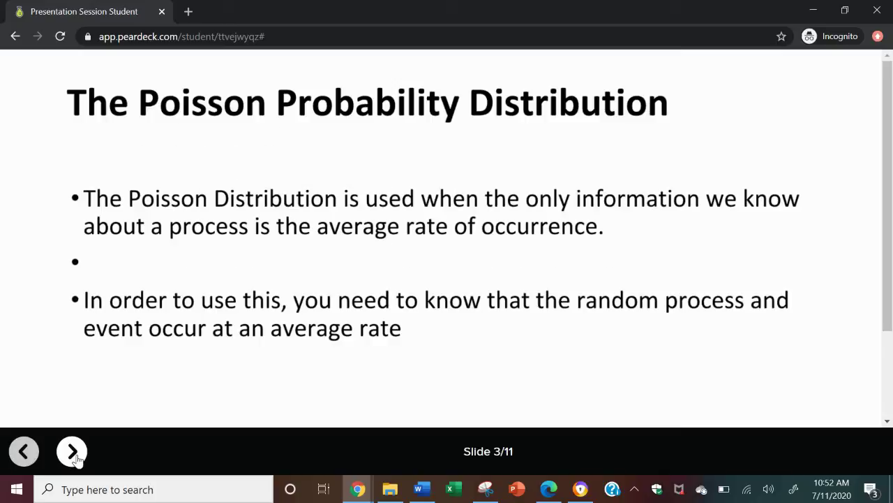
left_click(72, 452)
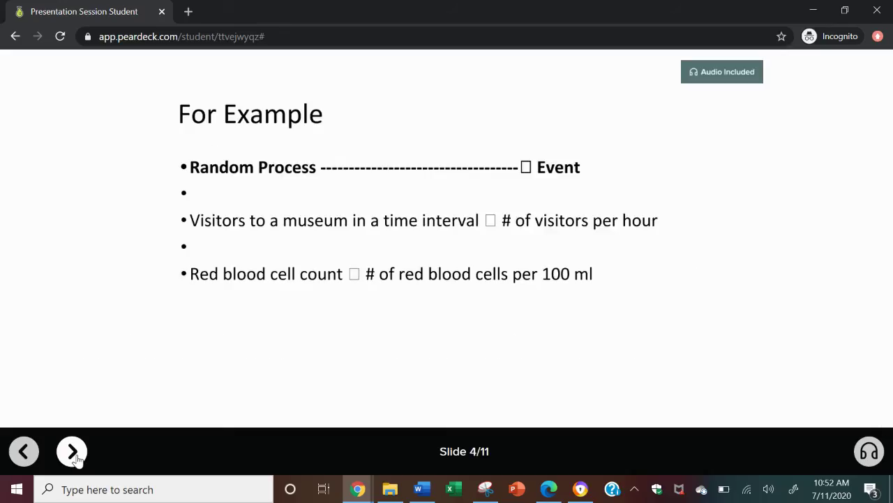
key("XF86AudioLowerVolume")
key("XF86AudioLowerVolume")
key("XF86AudioLowerVolume")
key("XF86AudioLowerVolume")
key("XF86AudioLowerVolume")
key("XF86AudioLowerVolume")
key("XF86AudioLowerVolume")
key("XF86AudioLowerVolume")
key("XF86AudioLowerVolume")
key("XF86AudioLowerVolume")
key("XF86AudioLowerVolume")
key("XF86AudioLowerVolume")
key("XF86AudioLowerVolume")
key("XF86AudioLowerVolume")
key("XF86AudioLowerVolume")
key("XF86AudioLowerVolume")
key("XF86AudioLowerVolume")
key("XF86AudioLowerVolume")
key("XF86AudioLowerVolume")
key("XF86AudioLowerVolume")
key("XF86AudioLowerVolume")
left_click(716, 72)
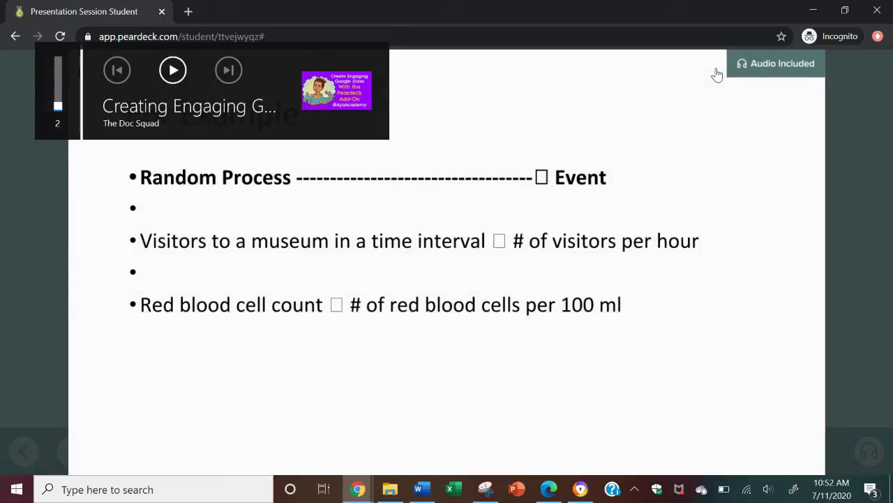
mouse_move(554, 147)
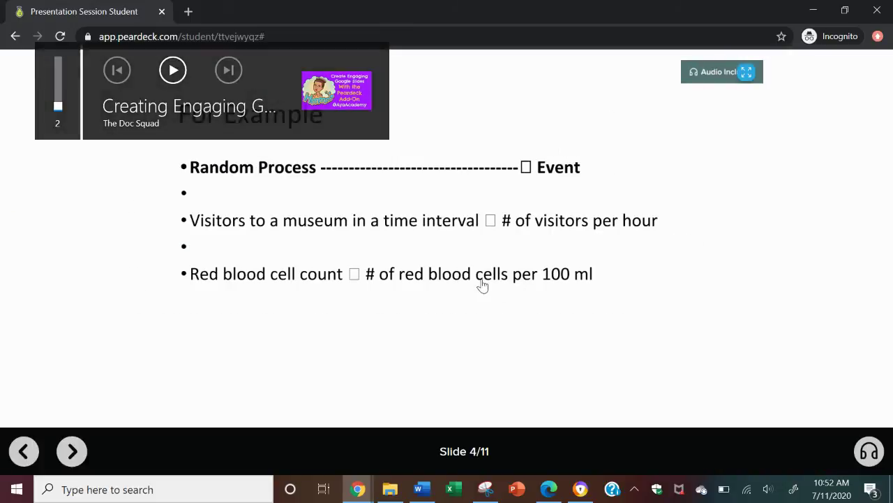